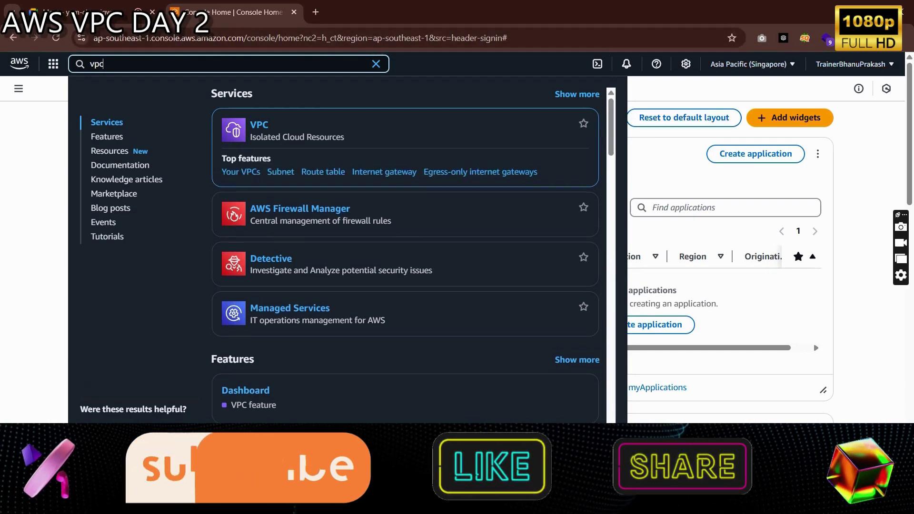
Step: Open the VPC dashboard and start the Create VPC form
key("Return")
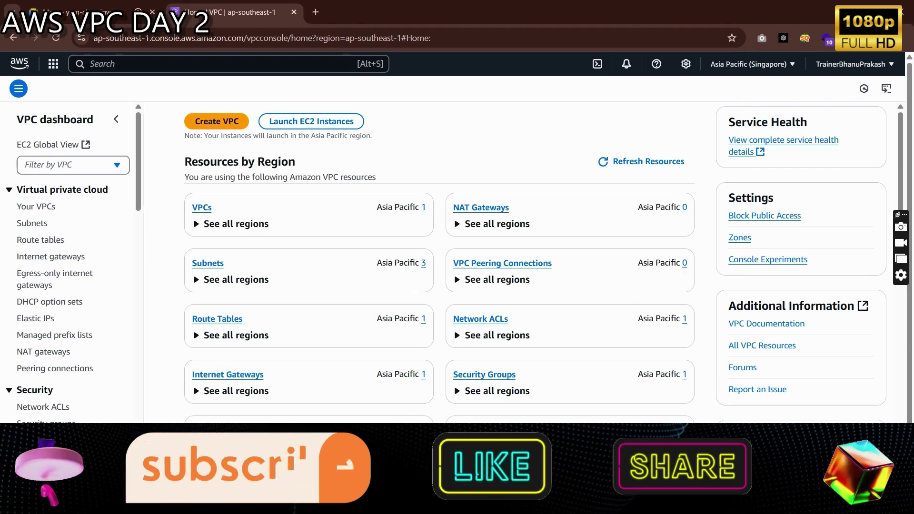
left_click(217, 122)
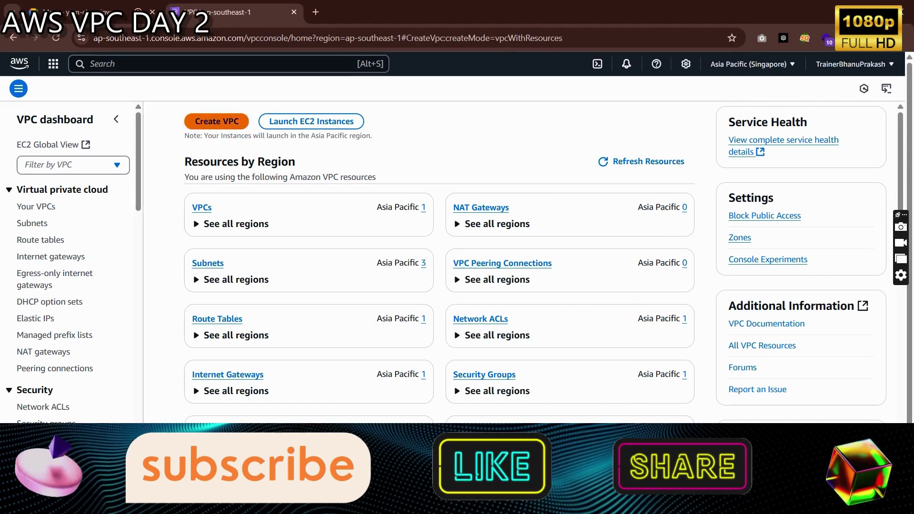
Step: Create a VPC-only network with name tag CustomVPC and IPv4 CIDR 28.0.0.0/16
left_click(90, 214)
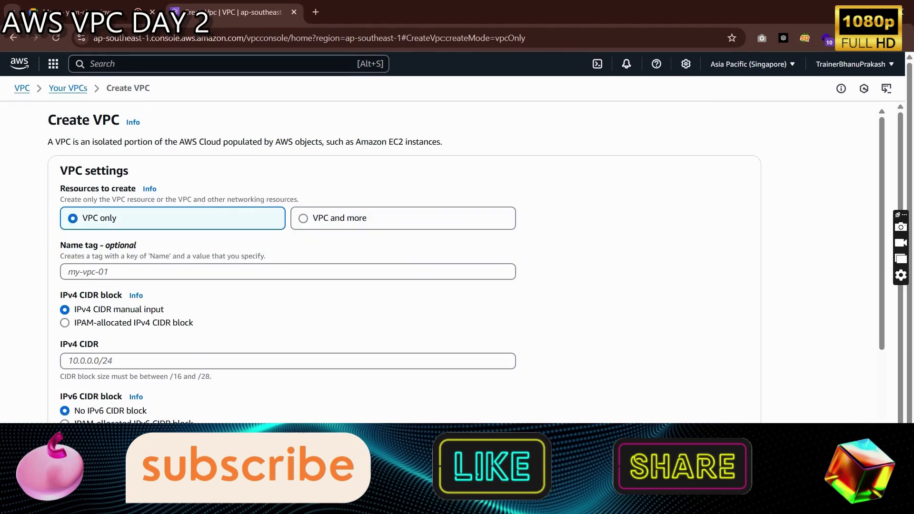
left_click(287, 272)
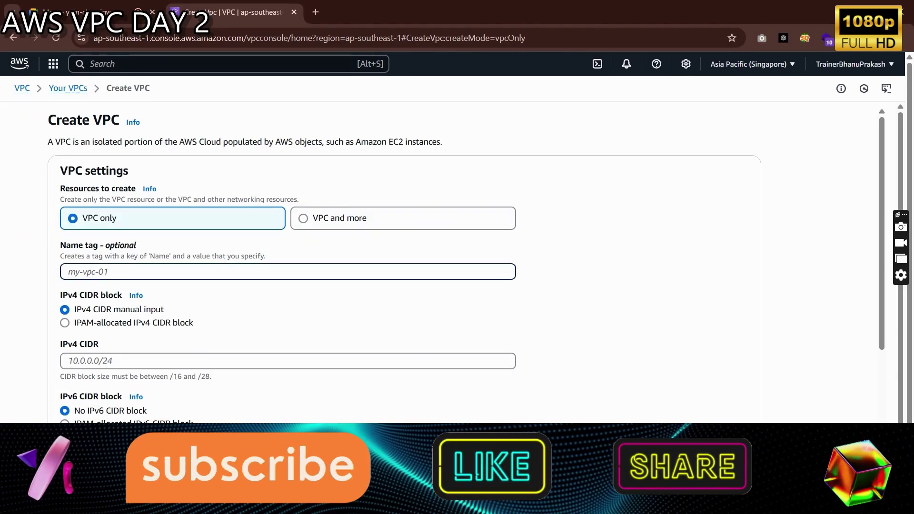
type("CustomVp")
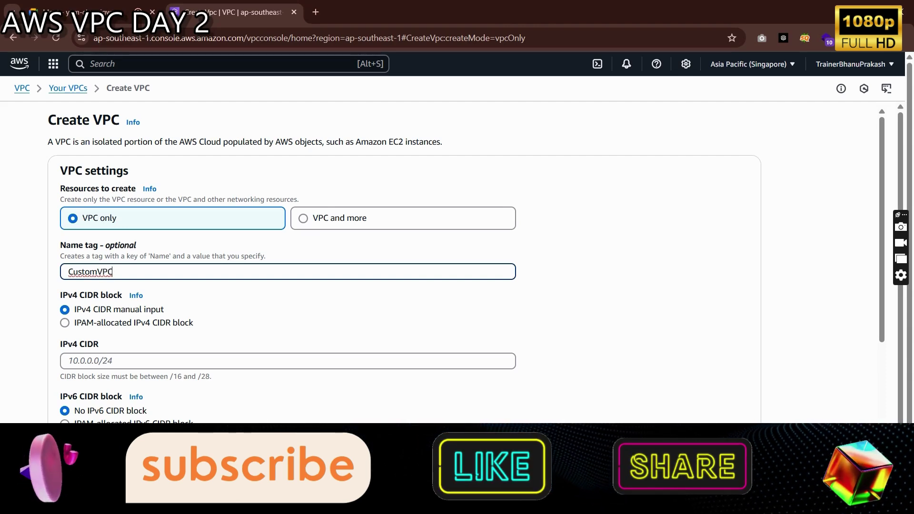
left_click(287, 360)
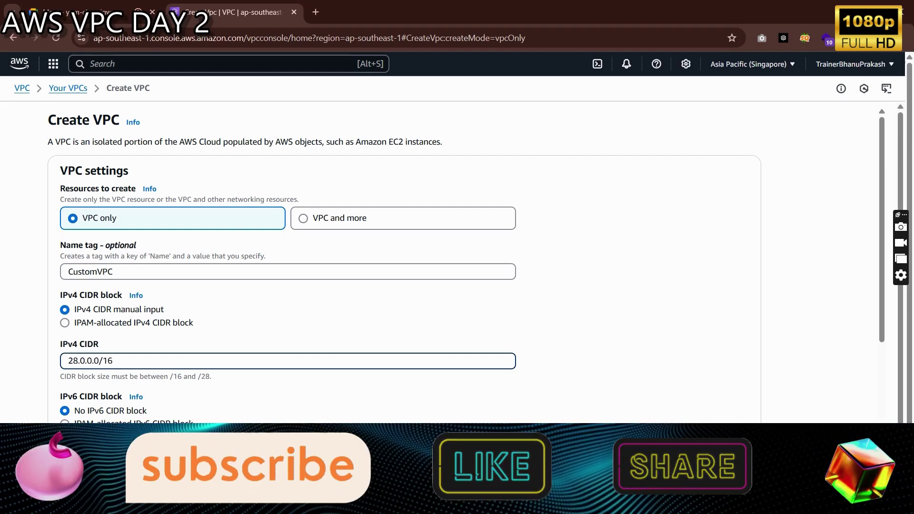
key("alt+Tab")
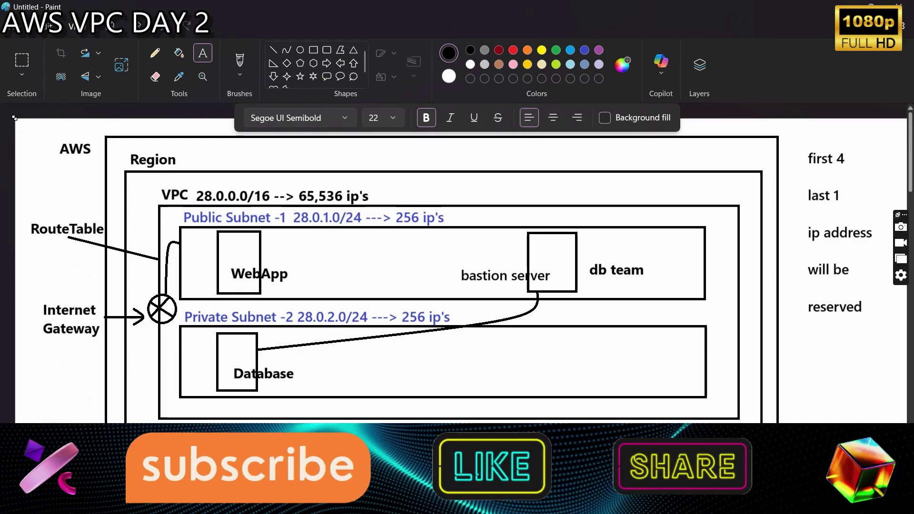
key("alt+Tab")
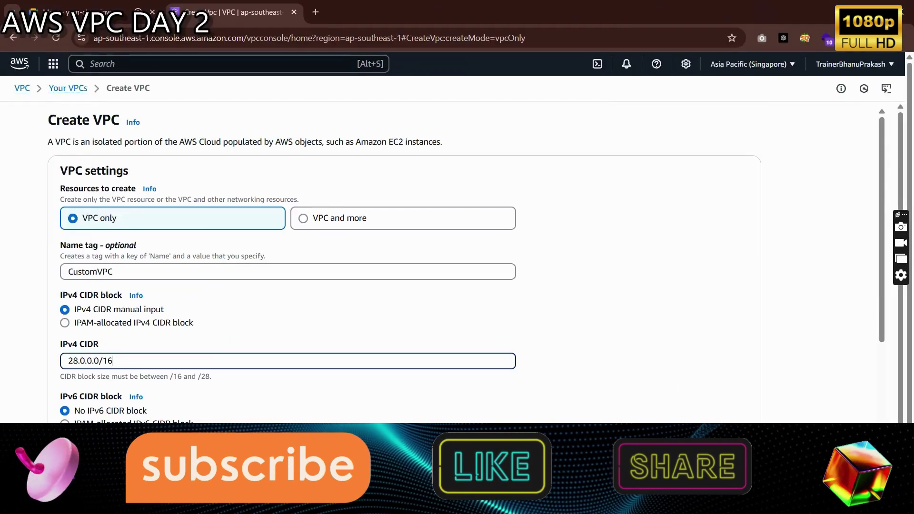
scroll(456, 262, "down", 2)
scroll(456, 262, "down", 2)
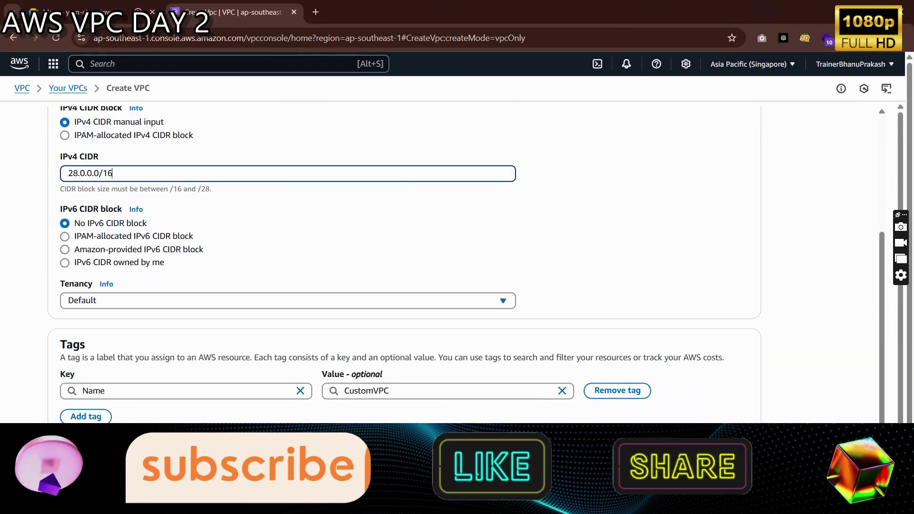
scroll(457, 262, "down", 1)
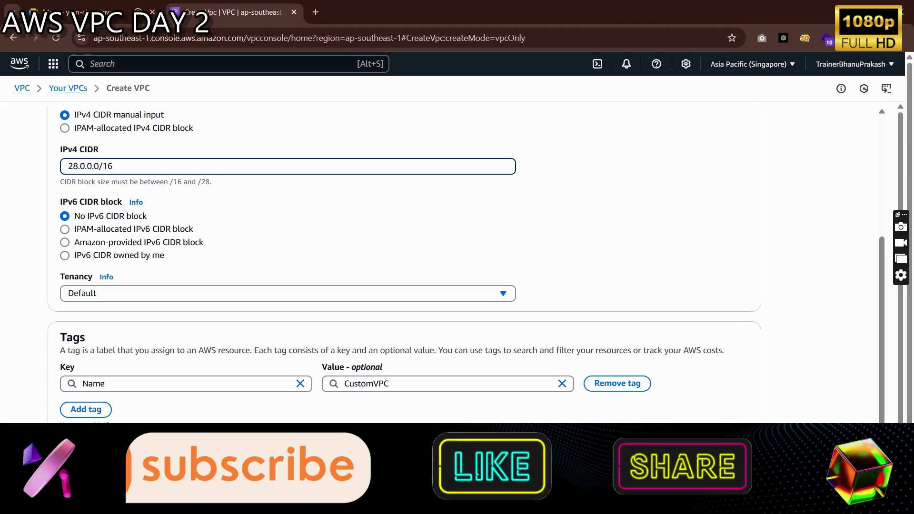
left_click(730, 458)
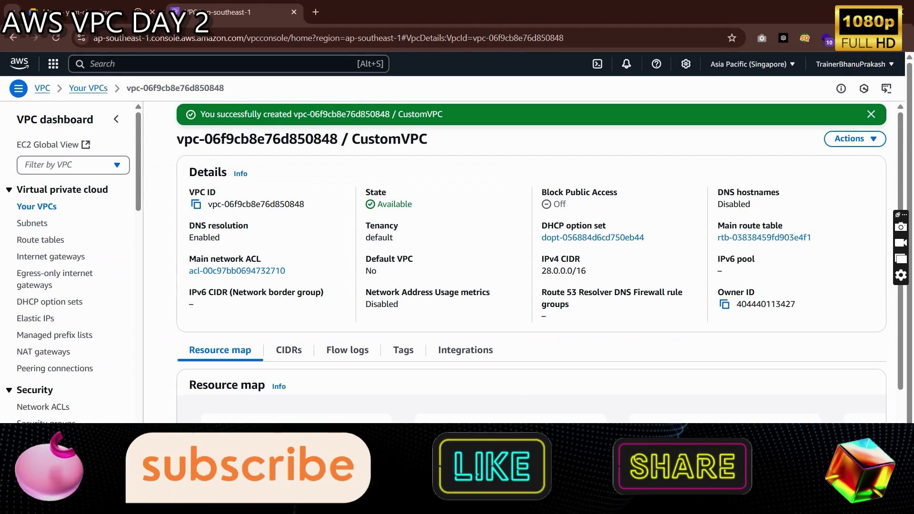
left_click(37, 206)
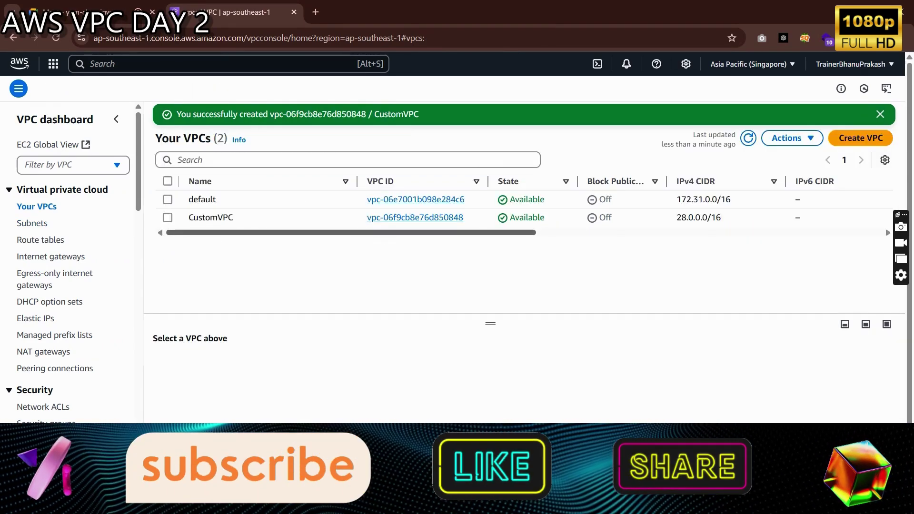
Step: Inspect the default VPC and CustomVPC rows, then go to the Subnets list
left_click_drag(189, 199, 216, 199)
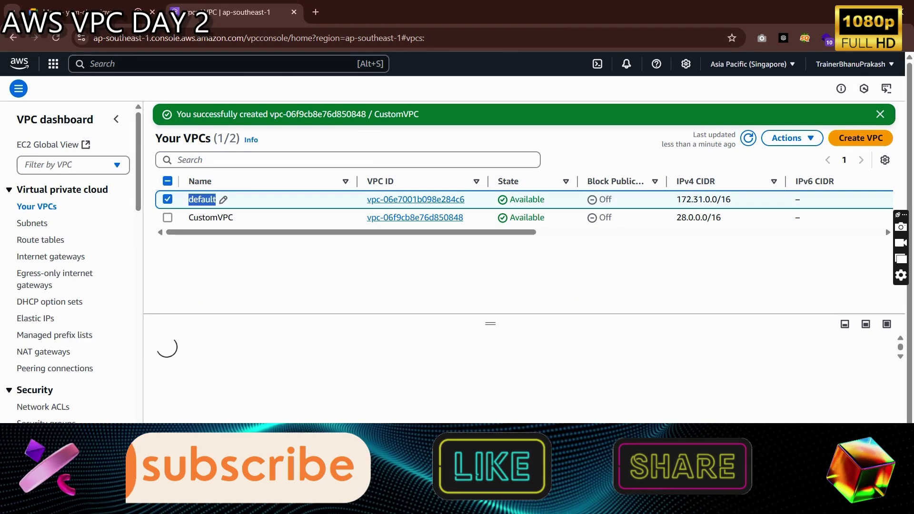
left_click(168, 199)
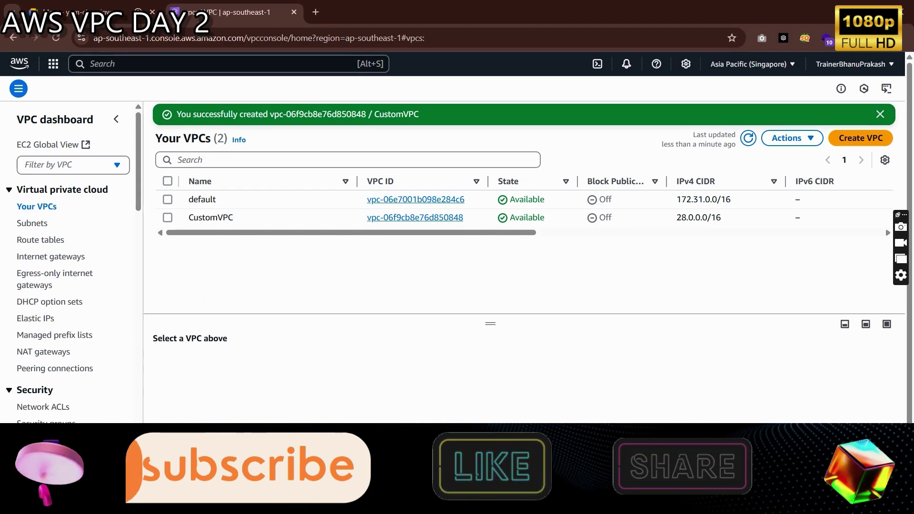
left_click_drag(190, 200, 216, 200)
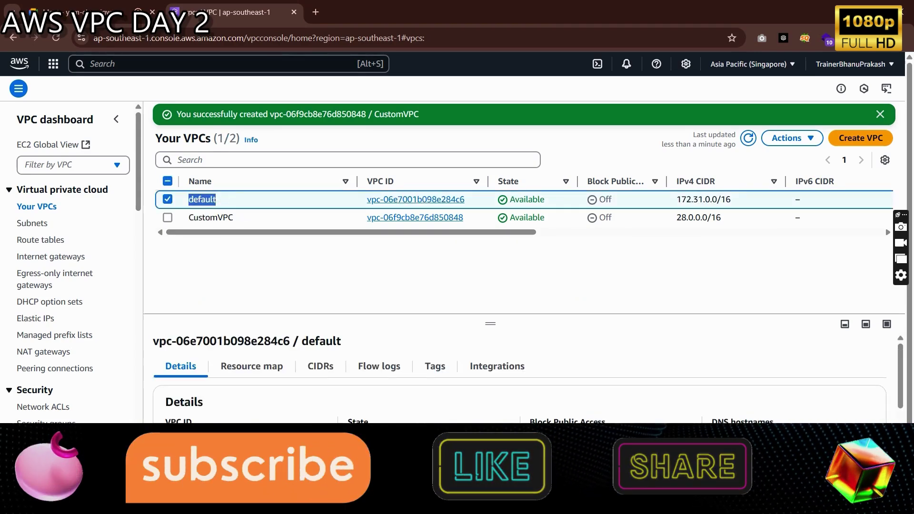
left_click(168, 200)
left_click_drag(189, 217, 234, 217)
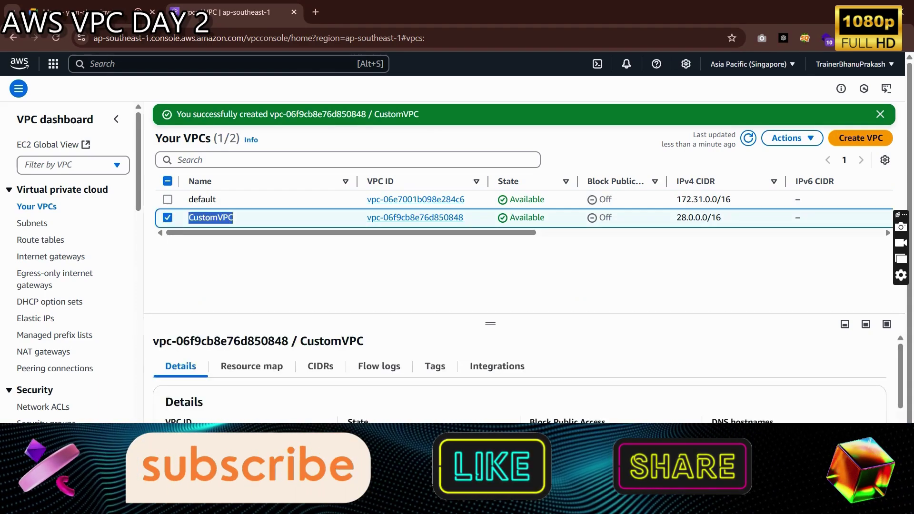
left_click(234, 265)
left_click(167, 217)
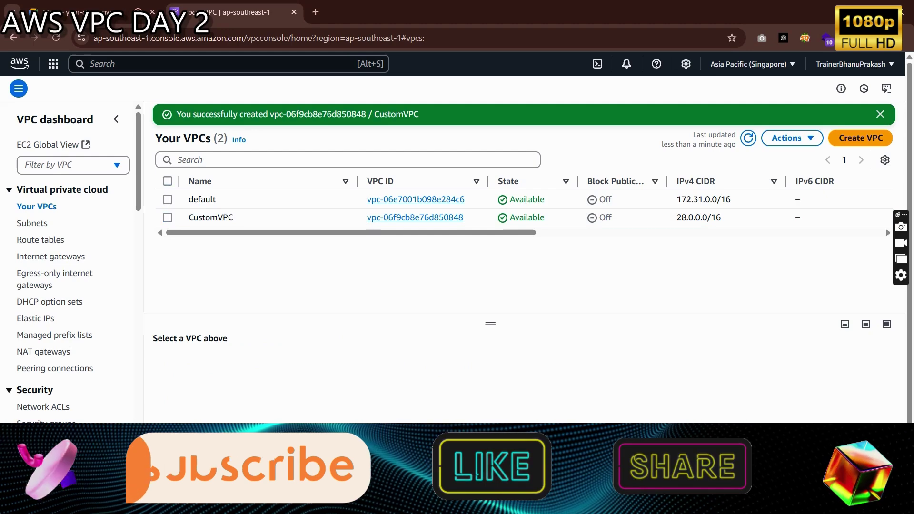
left_click(32, 223)
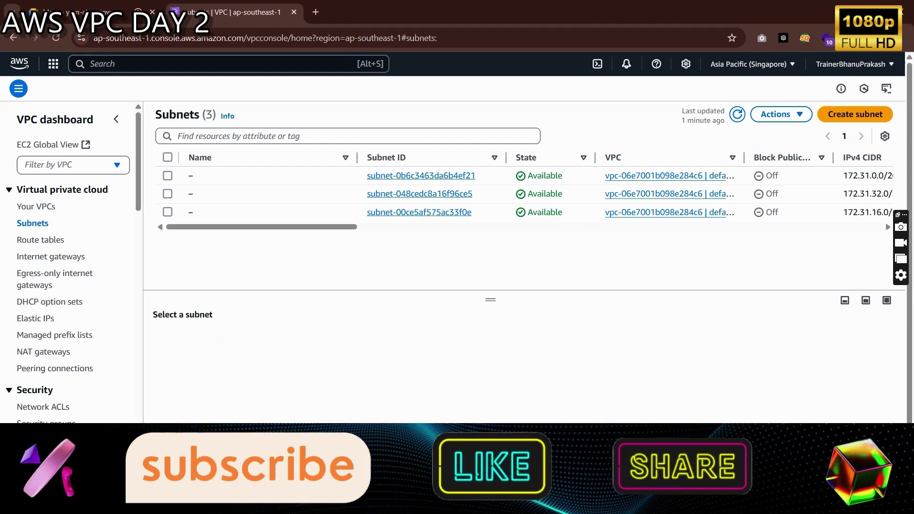
Step: Start a new subnet and assign it to CustomVPC
left_click(854, 114)
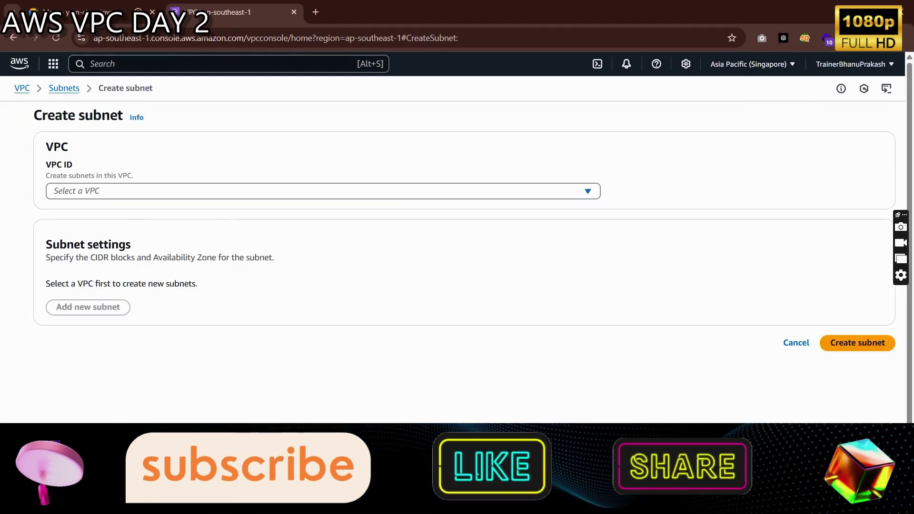
left_click(323, 191)
left_click(323, 259)
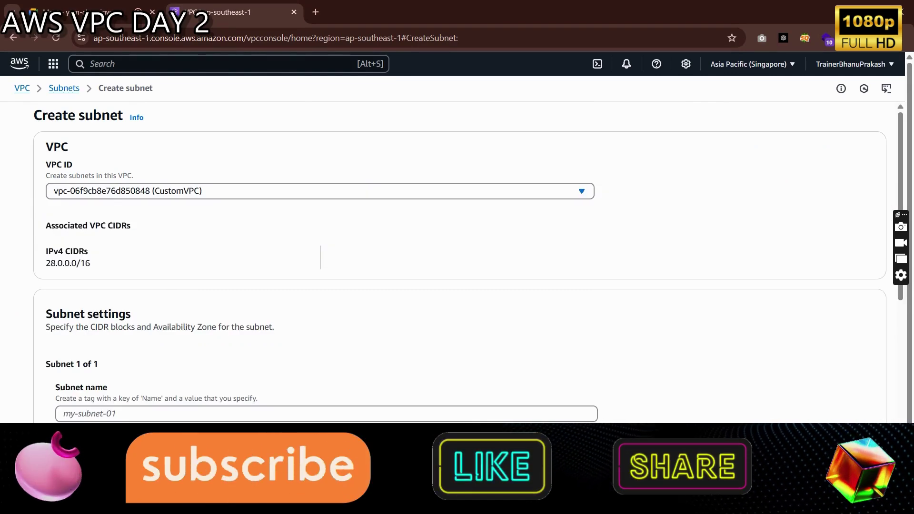
left_click(320, 191)
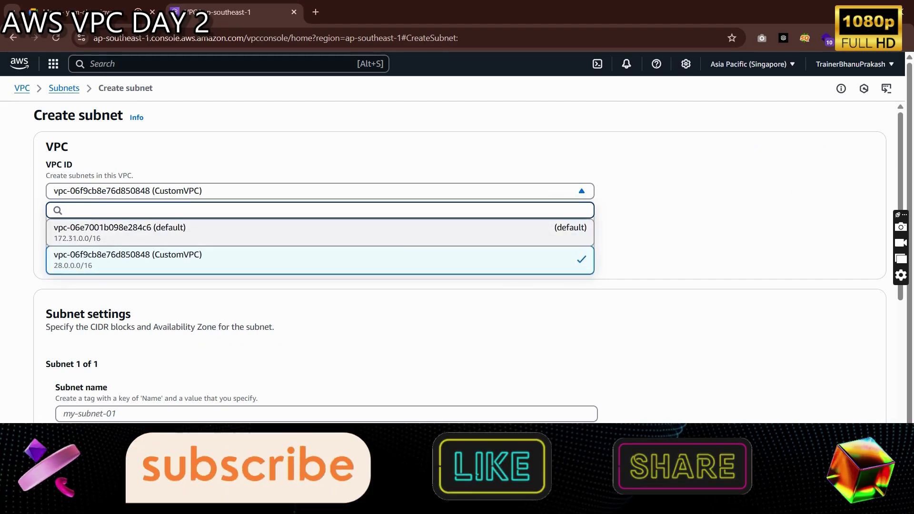
left_click(320, 259)
scroll(468, 262, "down", 1)
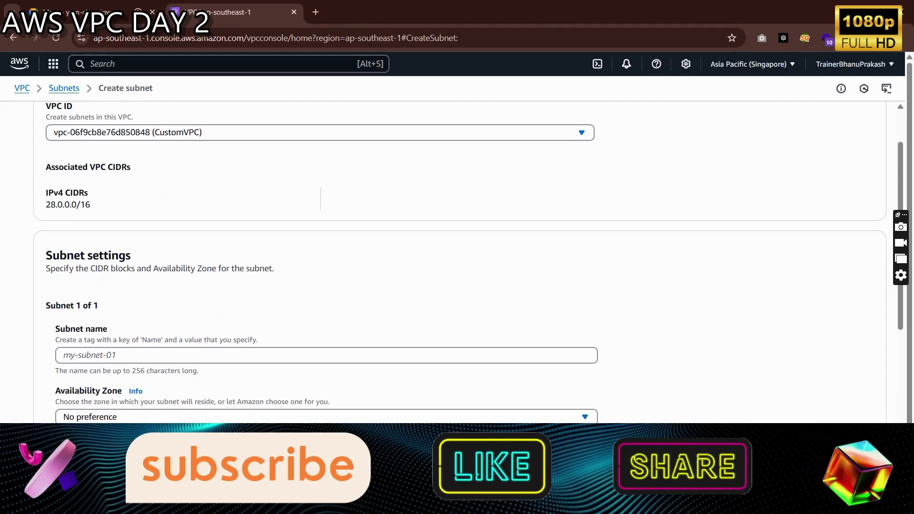
scroll(468, 262, "down", 2)
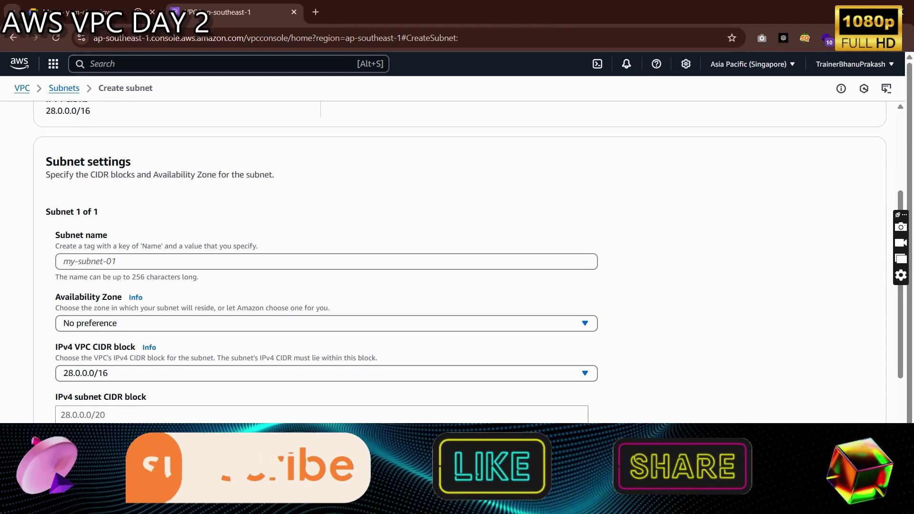
Step: Set the first subnet to Public-Subnet-1 in ap-southeast-1a with CIDR 28.0.1.0/24
left_click(326, 261)
type("Public")
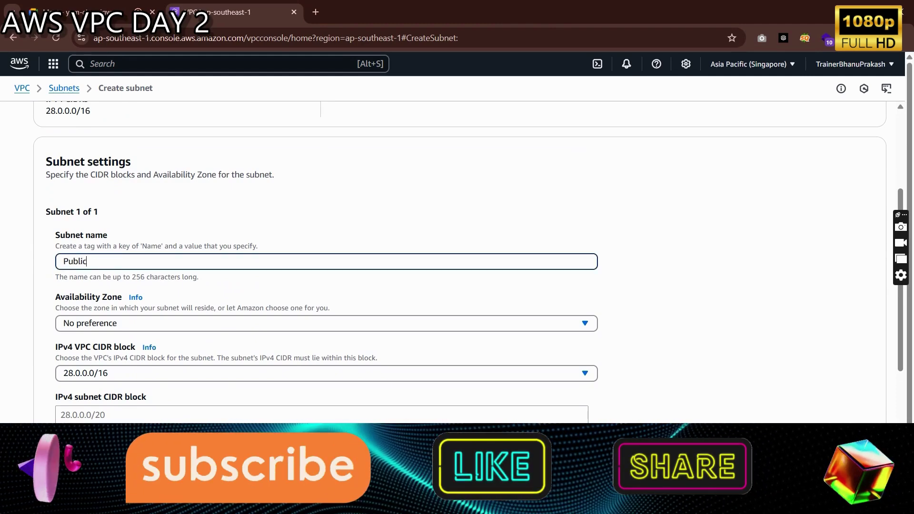
type("-Subnet-1")
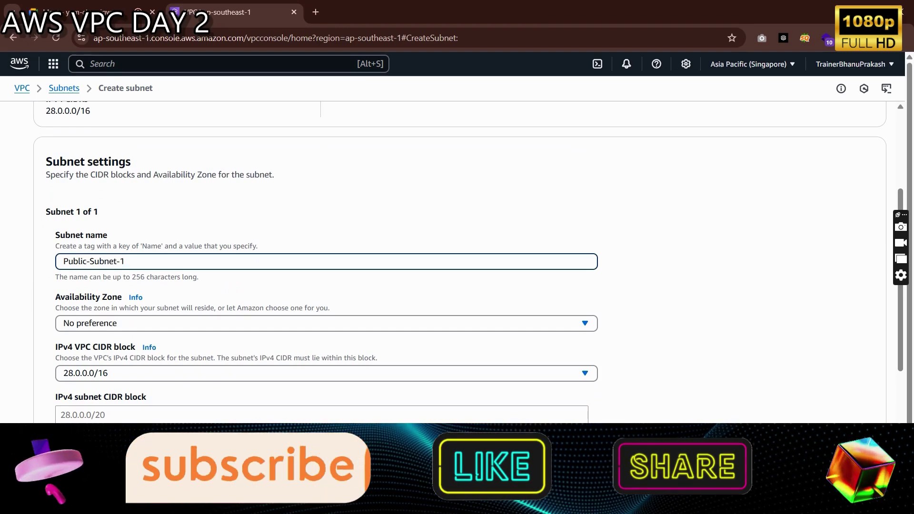
key("ctrl+a")
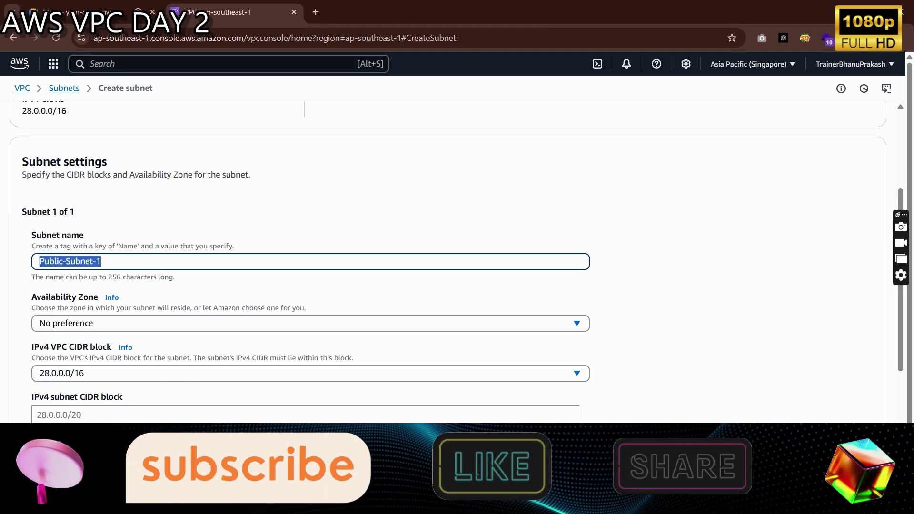
scroll(310, 323, "down", 2)
left_click(311, 247)
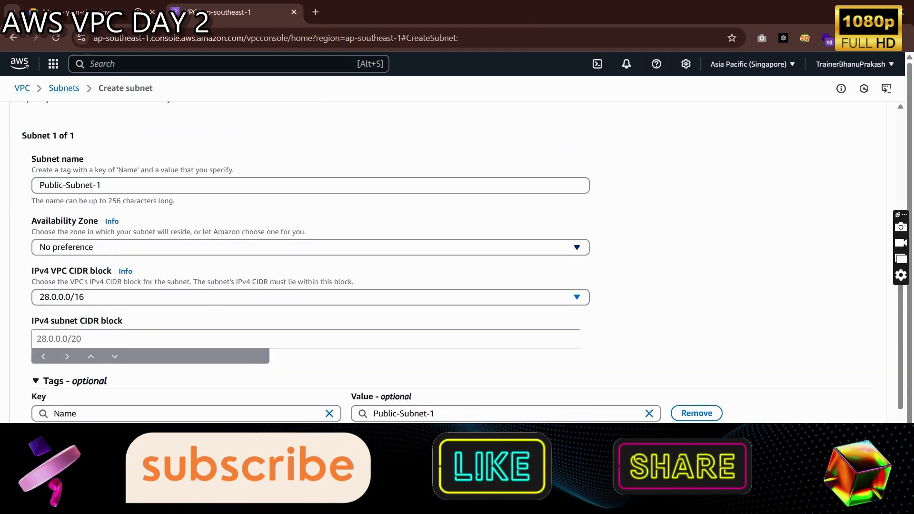
left_click(165, 305)
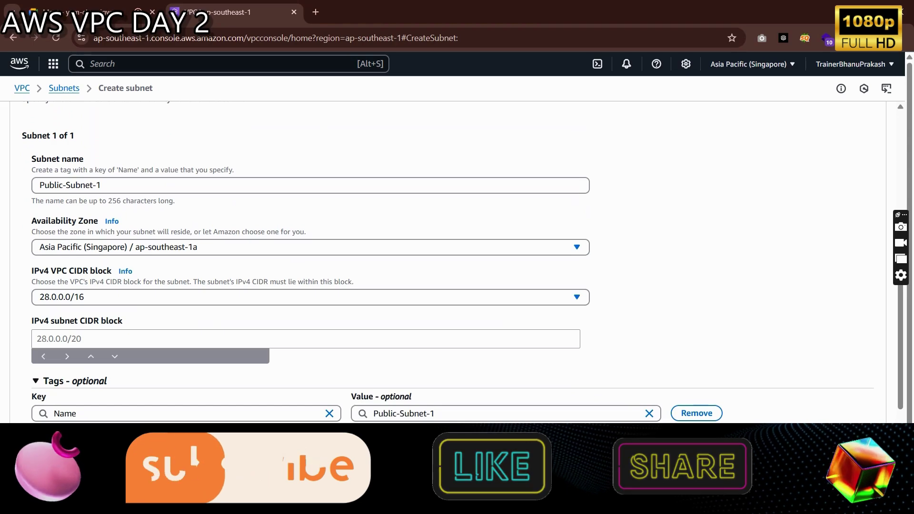
left_click(165, 339)
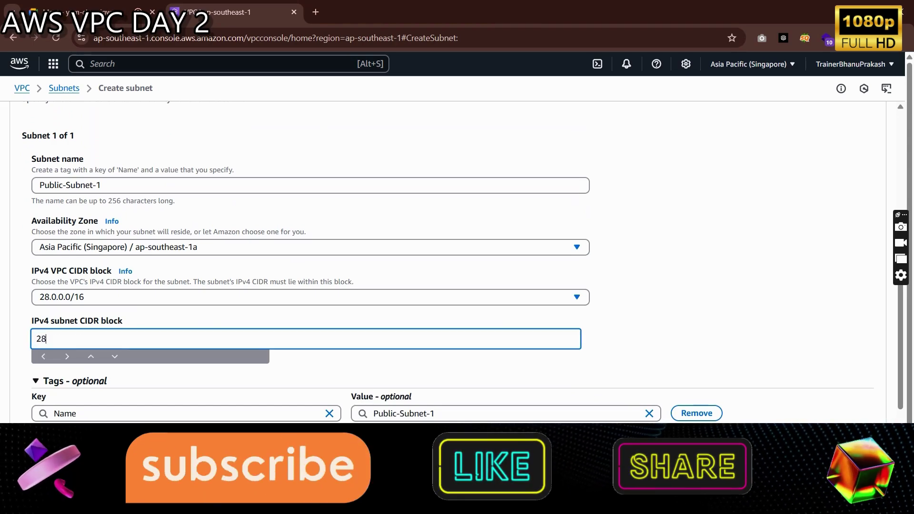
type("28.01")
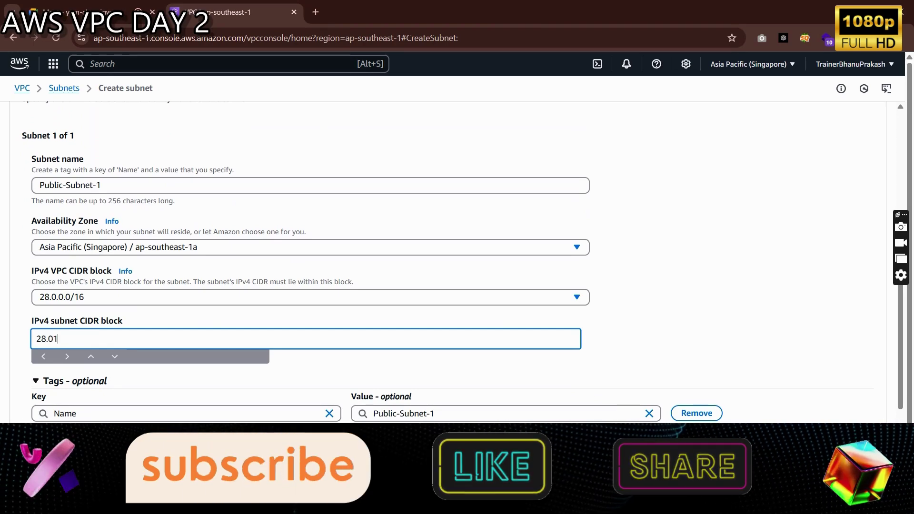
key("BackSpace")
type(".10")
key("BackSpace")
type(".0/24")
key("Tab")
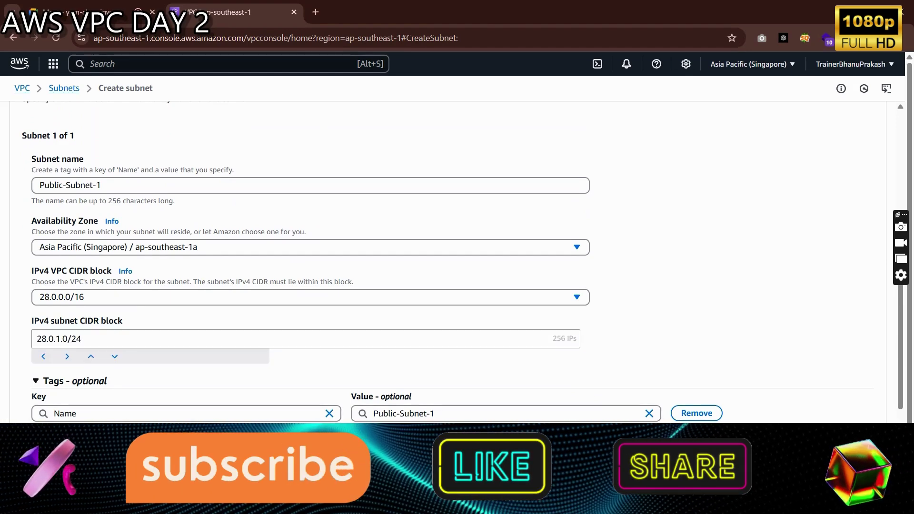
Step: Add a second subnet entry to the form
scroll(447, 262, "down", 2)
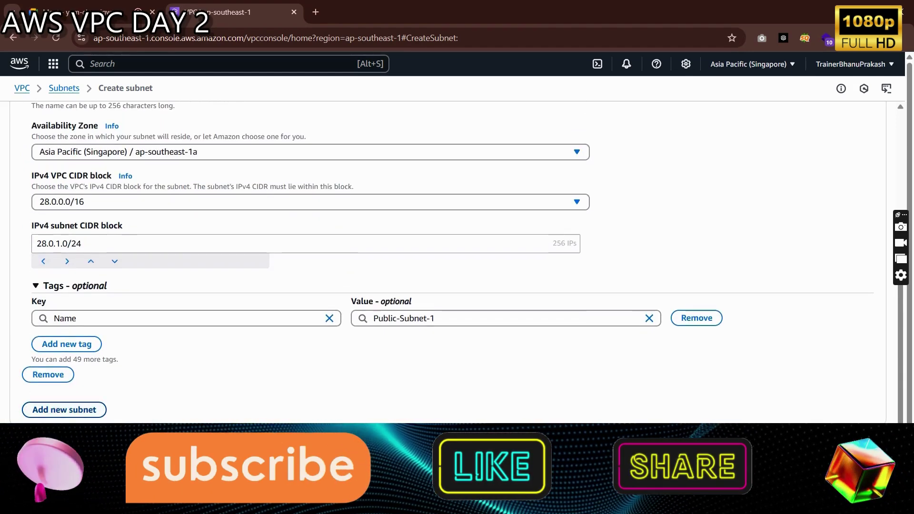
scroll(447, 262, "down", 2)
left_click(66, 364)
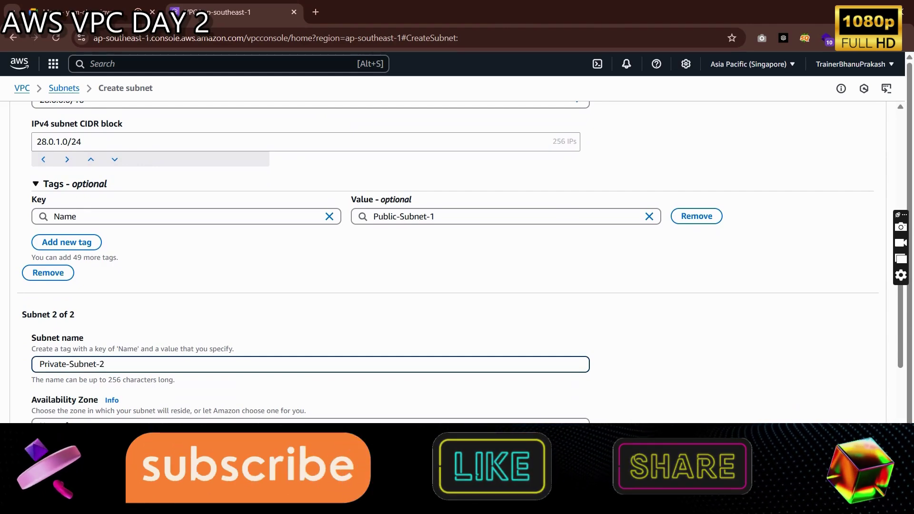
Step: Set the second subnet to Private-Subnet-2 in ap-southeast-1b with CIDR 28.0.2.0/24
key("ctrl+a")
scroll(447, 262, "down", 2)
left_click(305, 318)
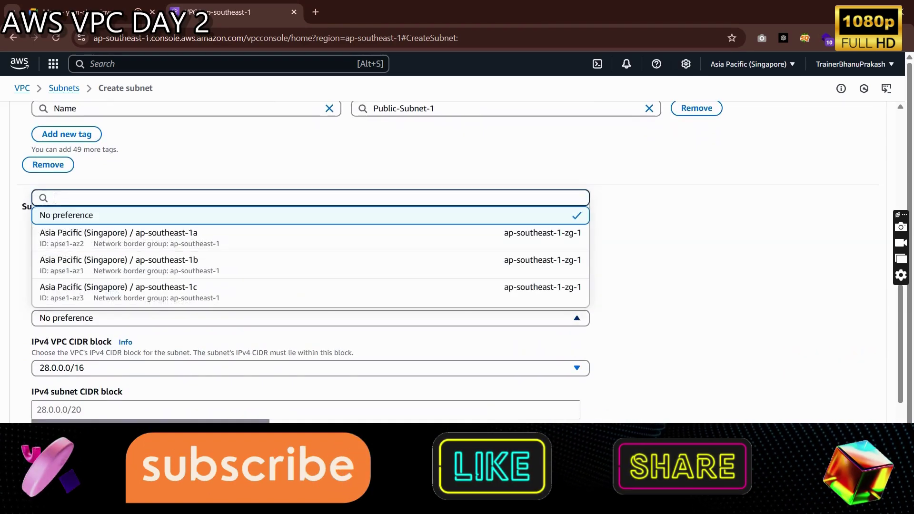
left_click(304, 265)
scroll(447, 262, "down", 1)
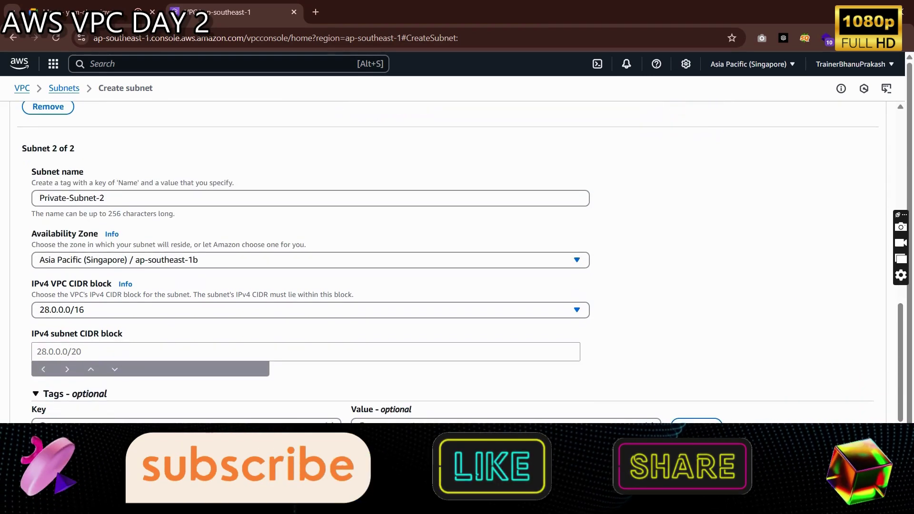
left_click(304, 351)
type("28")
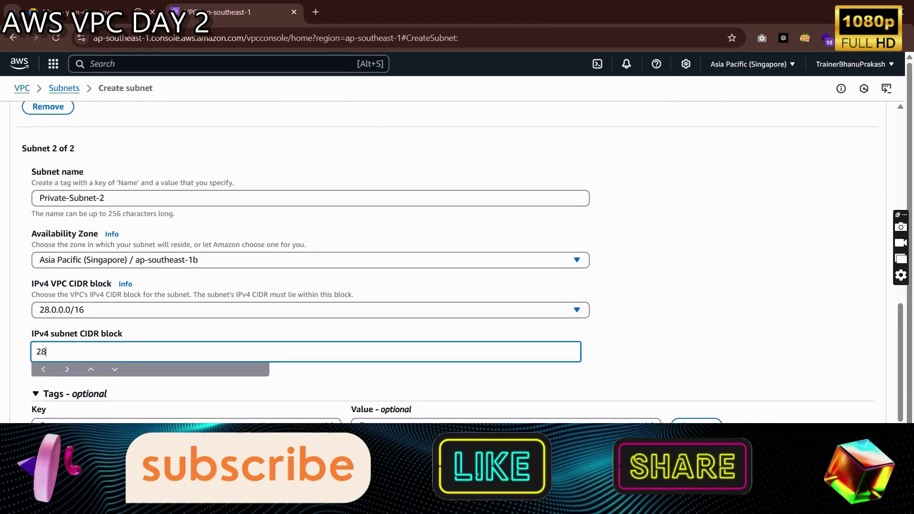
type(".0.2.0/24")
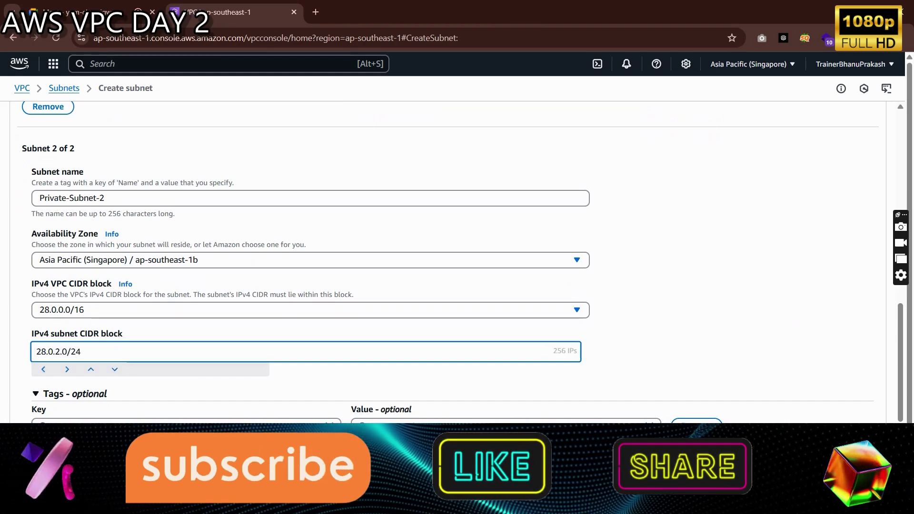
scroll(452, 262, "up", 4)
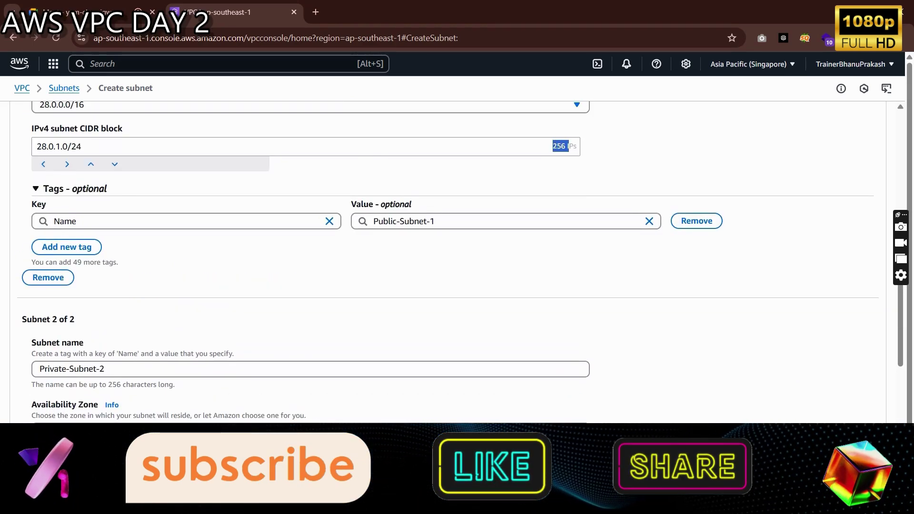
scroll(447, 245, "down", 6)
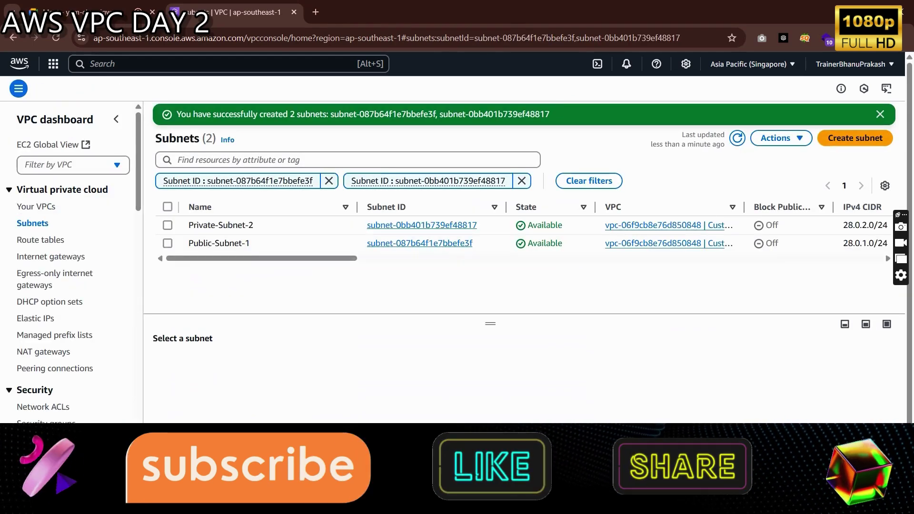
Step: Clear both Subnet ID filters to list all subnets, then switch to the Paint diagram
left_click(328, 181)
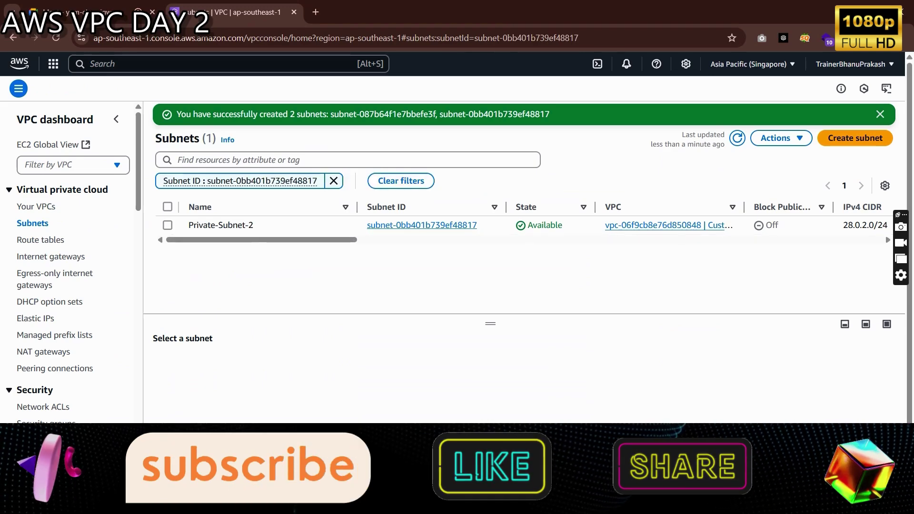
left_click(333, 180)
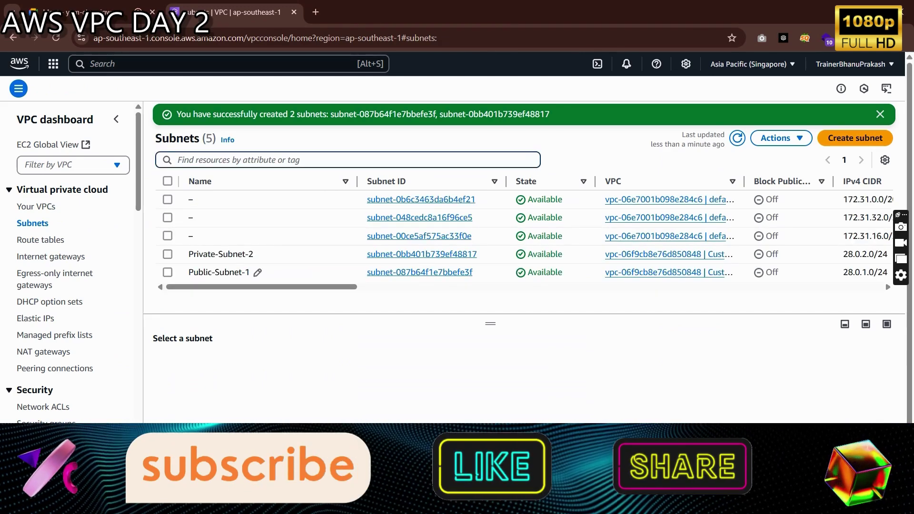
key("alt+Tab")
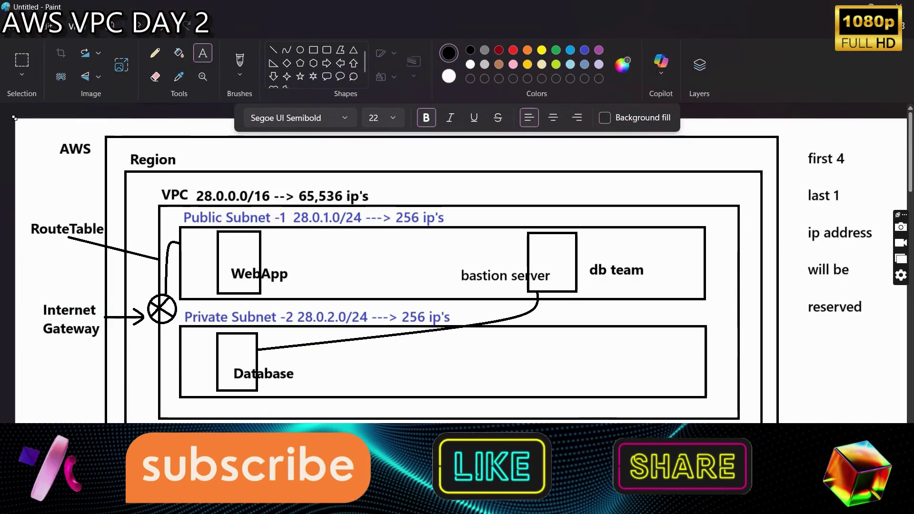
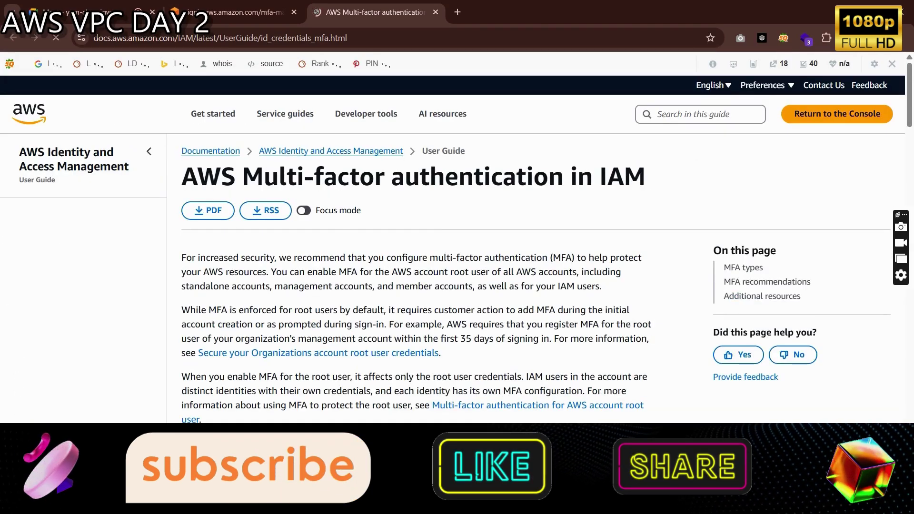
Step: On the MFA registration page, enter RealMe as the MFA device name
left_click(234, 12)
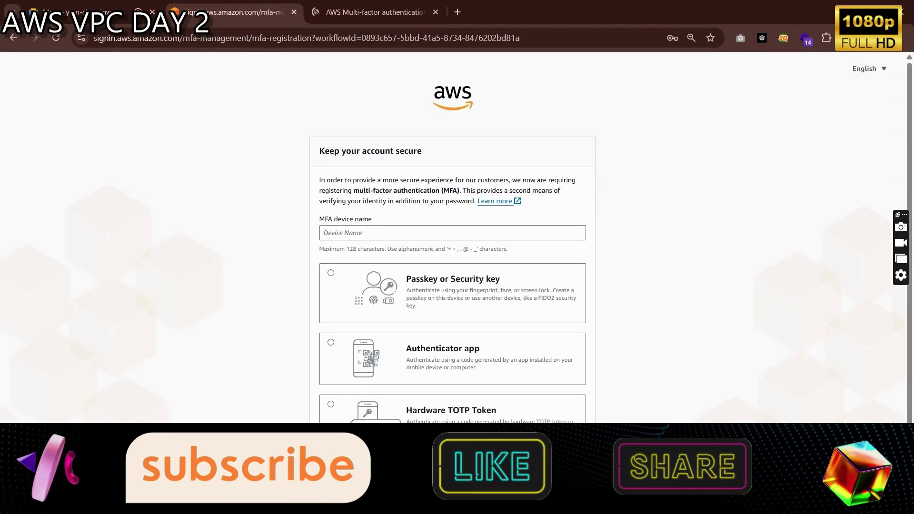
left_click(869, 69)
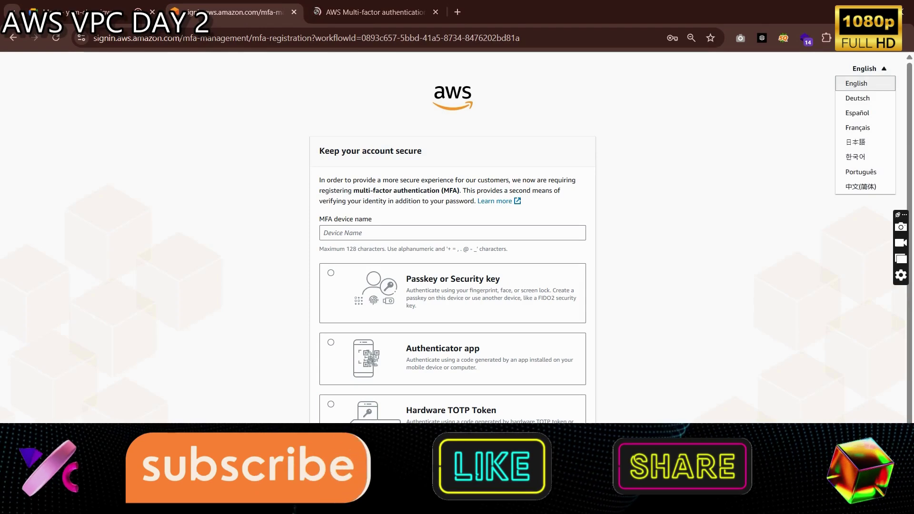
left_click(869, 68)
left_click(452, 233)
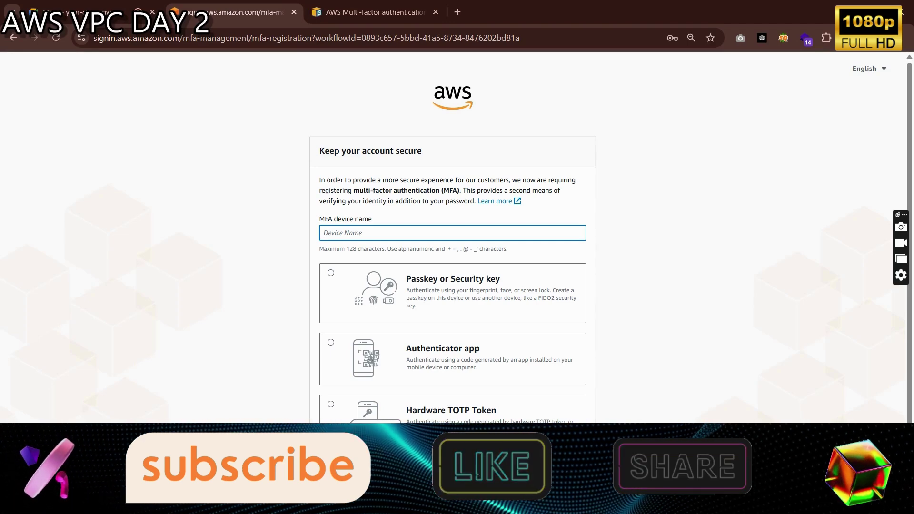
key("ctrl+plus")
key("ctrl+plus")
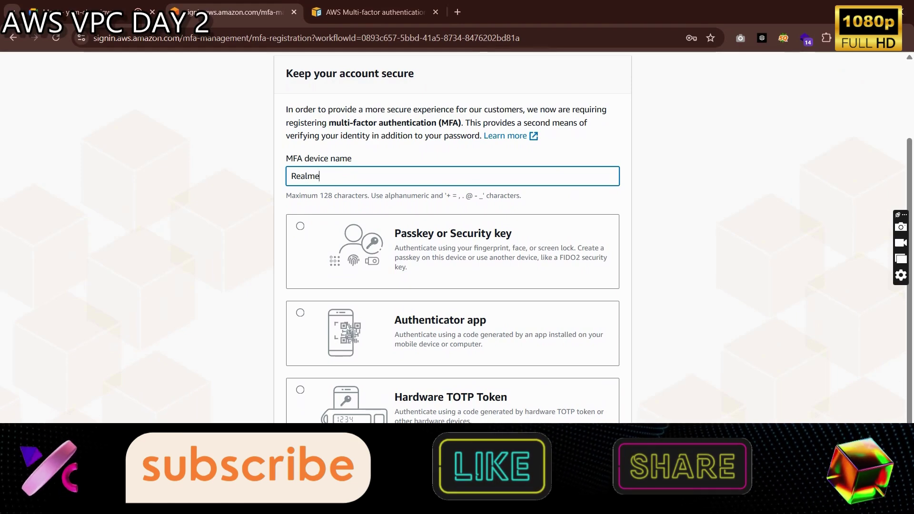
key("BackSpace")
type("Me")
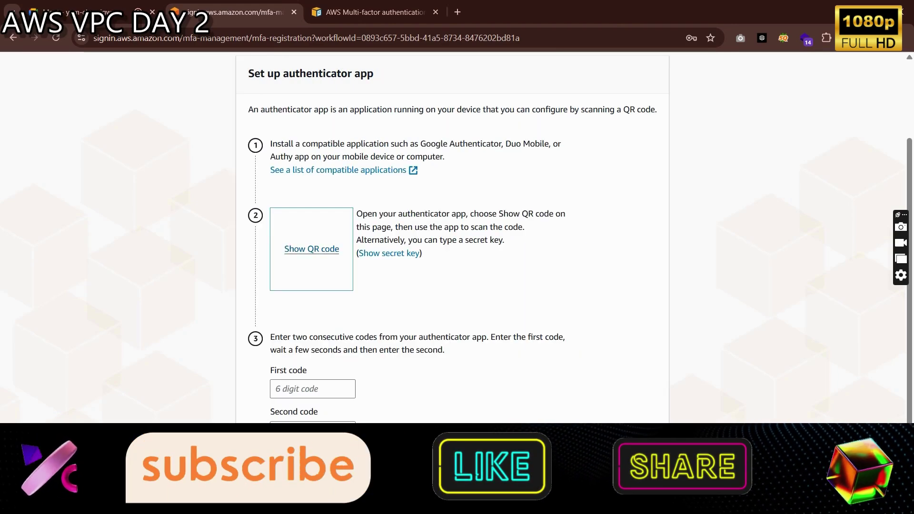
Step: Show the QR code for the authenticator app on the setup page
left_click(312, 248)
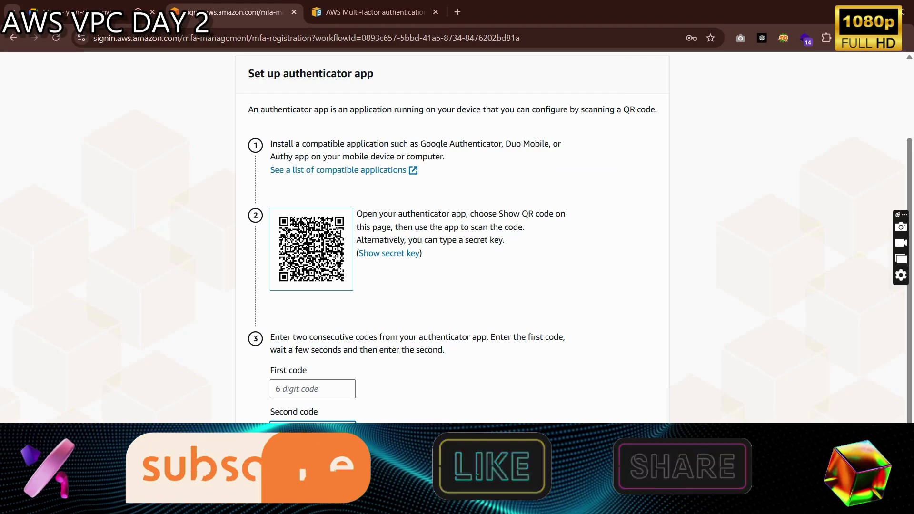
scroll(452, 238, "up", 2)
scroll(452, 237, "down", 2)
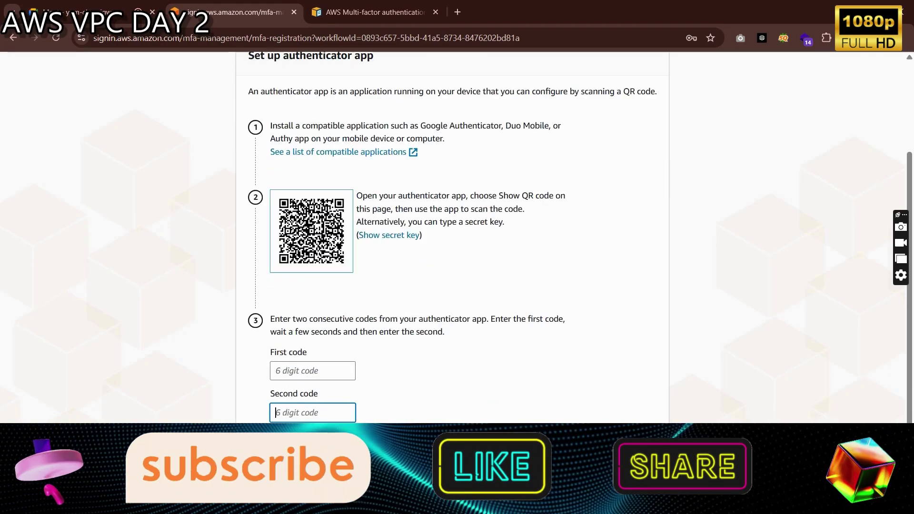
scroll(452, 237, "up", 3)
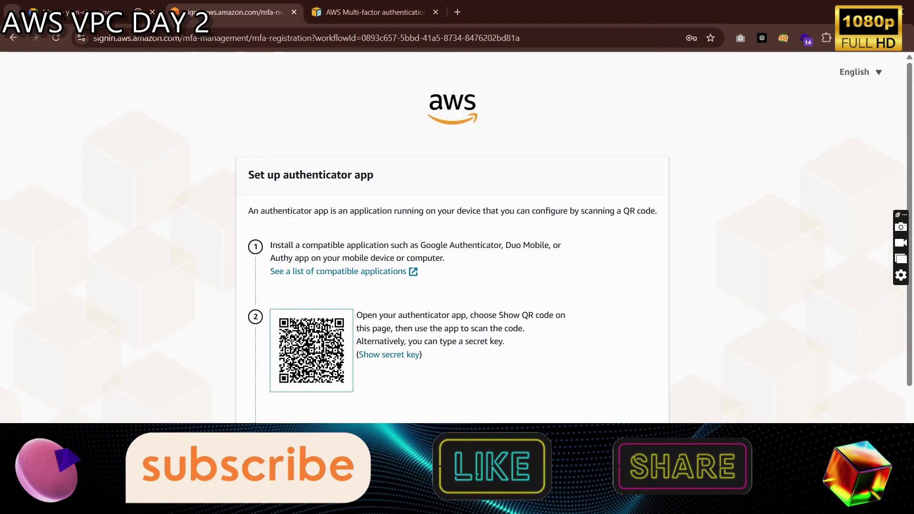
scroll(452, 238, "down", 3)
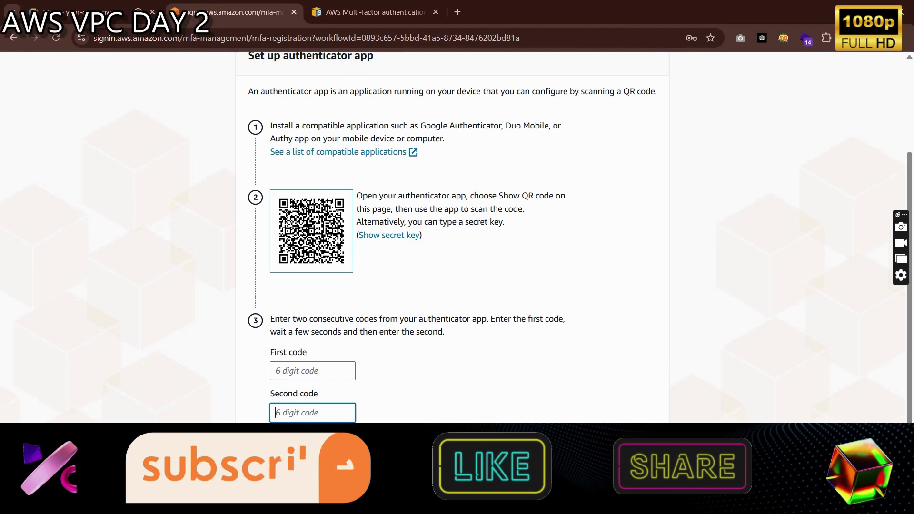
Step: Launch Notepad from the system search
key("super")
key("super")
key("super")
type("note")
key("Return")
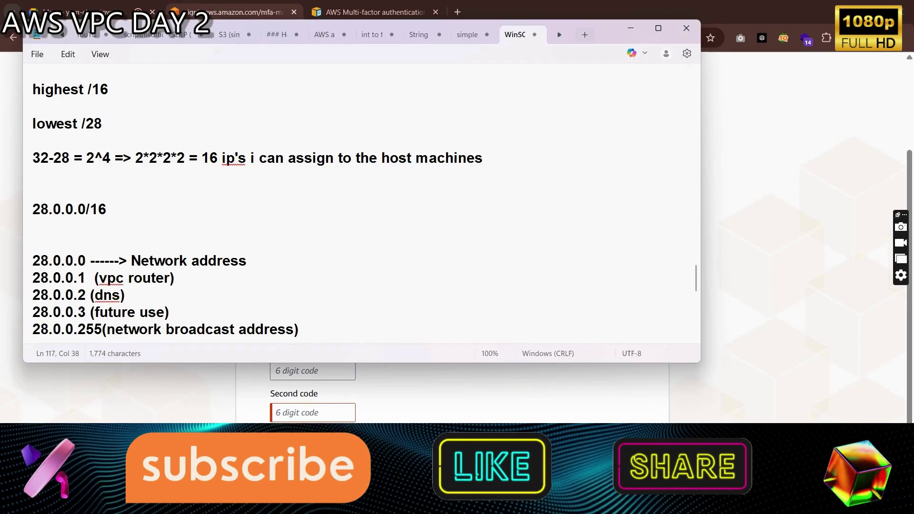
Step: Write 'google authenticator app' in a new Notepad note, then return to the AWS page
key("ctrl+n")
type("google authentoc")
key("BackSpace")
key("BackSpace")
type("icatio")
key("BackSpace")
key("BackSpace")
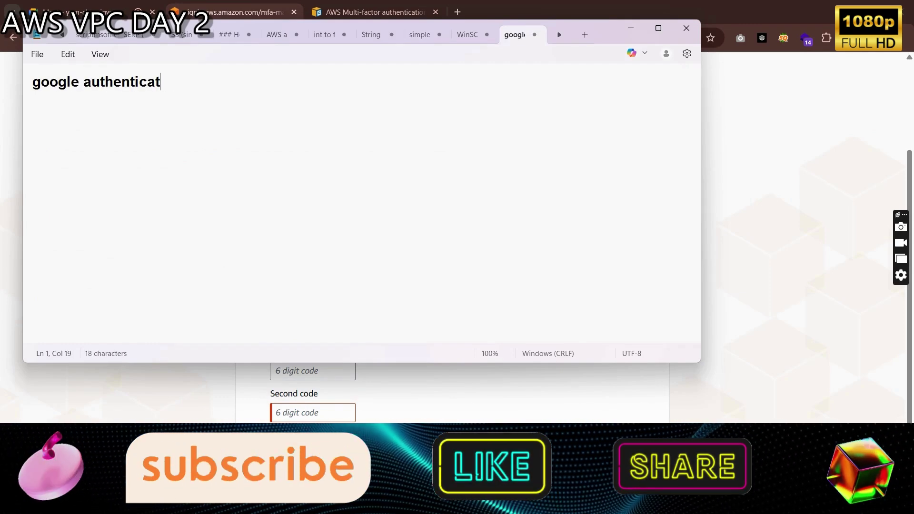
type("or app")
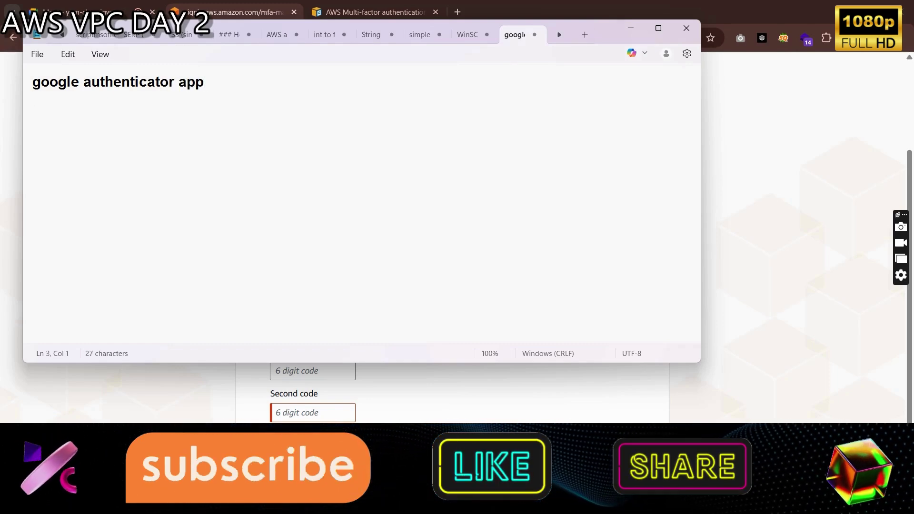
key("alt+Tab")
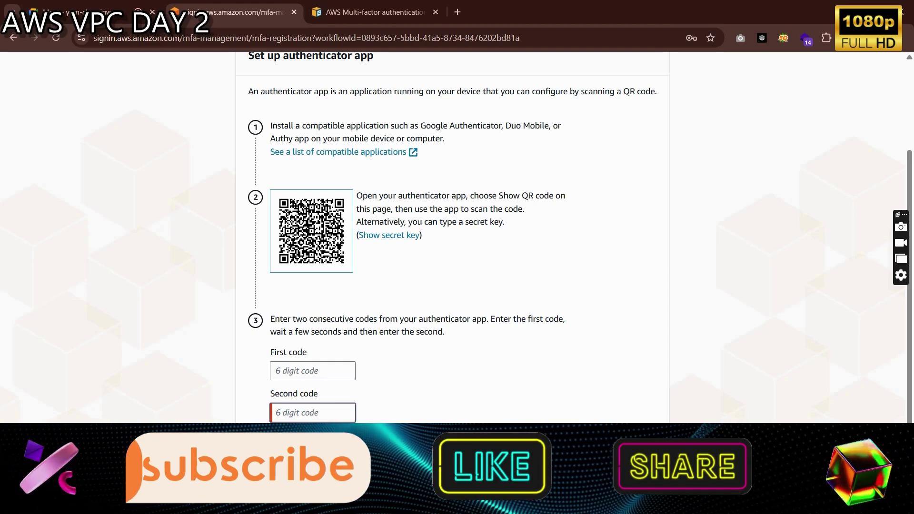
Step: Fill in the first and second authenticator codes and submit them to assign the MFA device
left_click(313, 371)
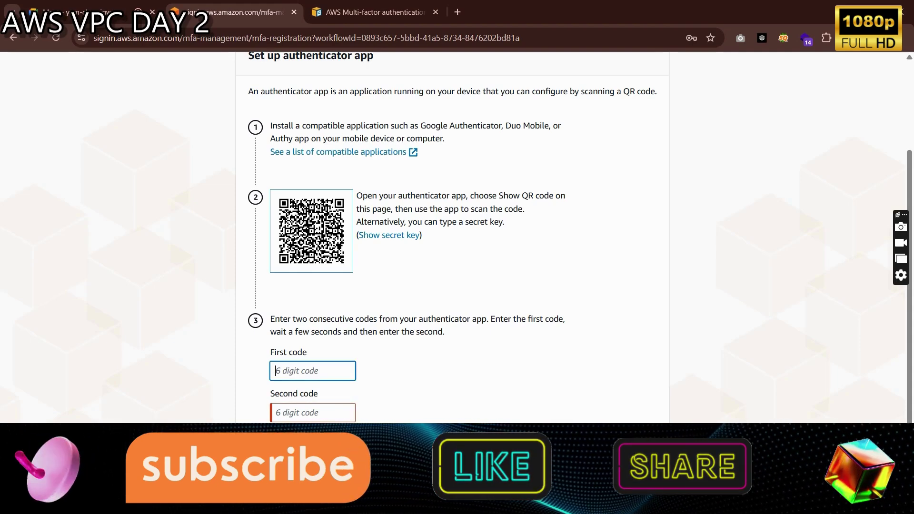
scroll(452, 238, "up", 1)
scroll(452, 237, "down", 1)
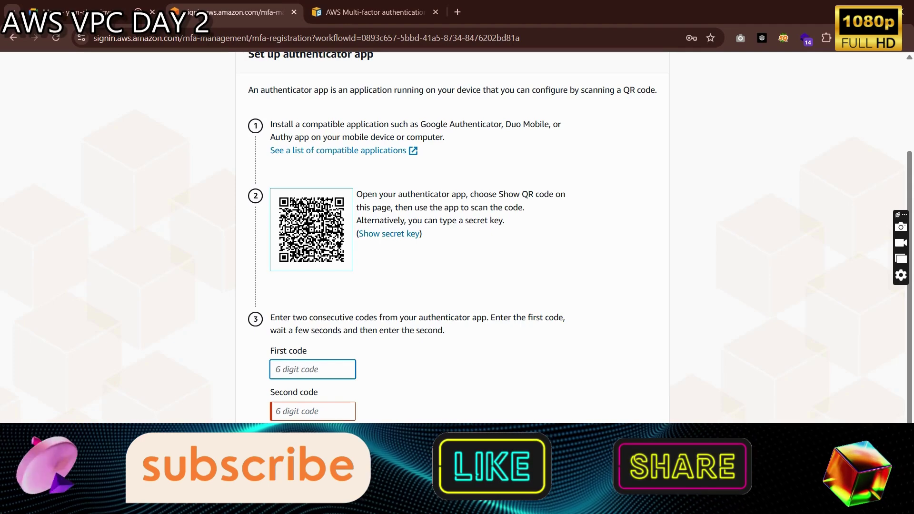
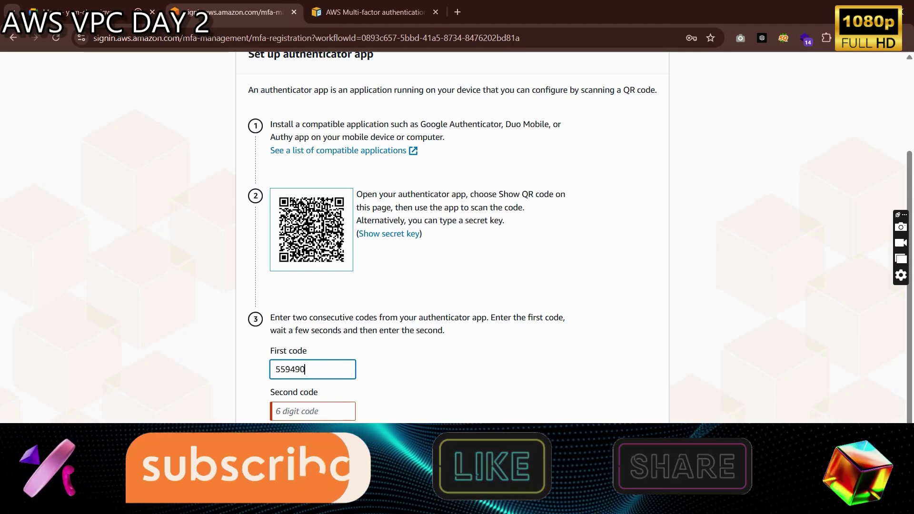
left_click(313, 411)
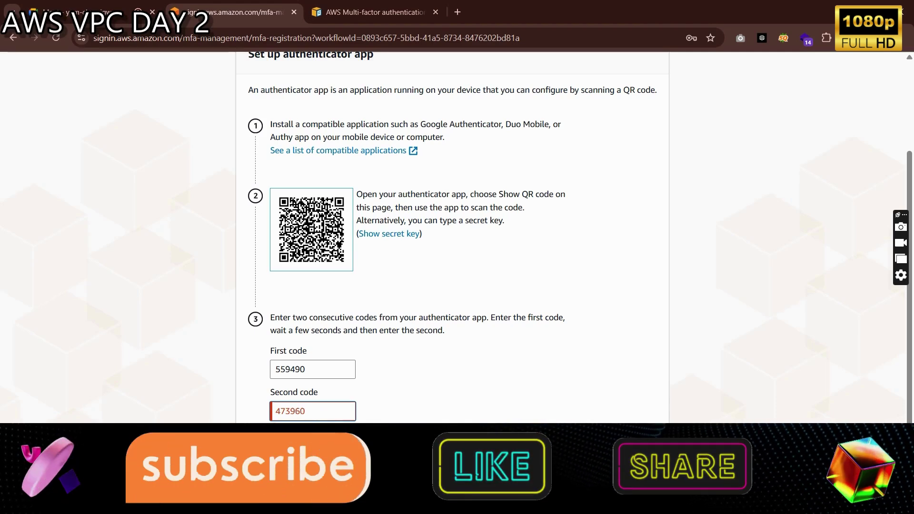
key("Tab")
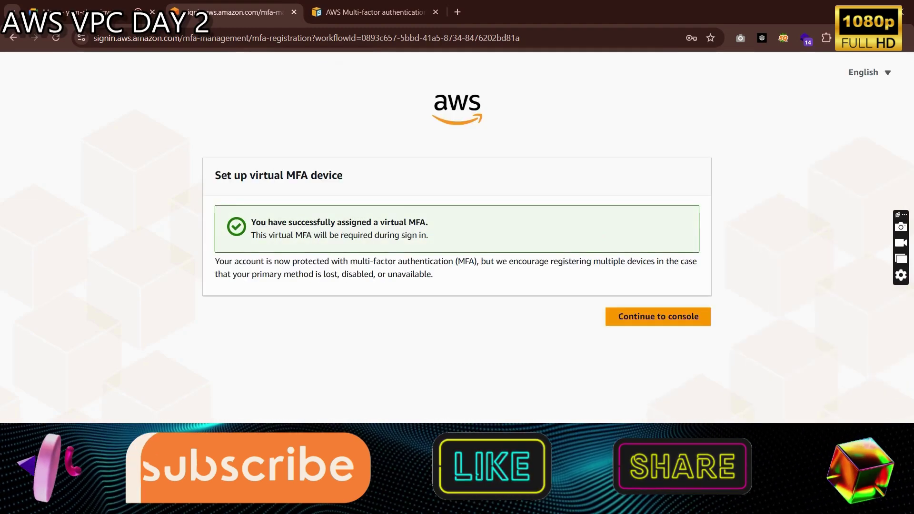
Step: Continue into the console and search 'vpc' to open the VPC service
left_click(658, 316)
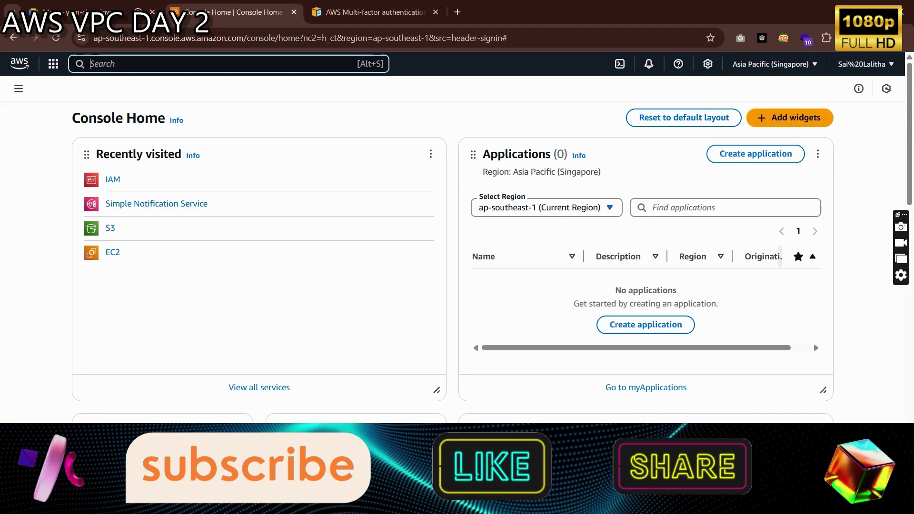
key("alt+s")
type("vpc")
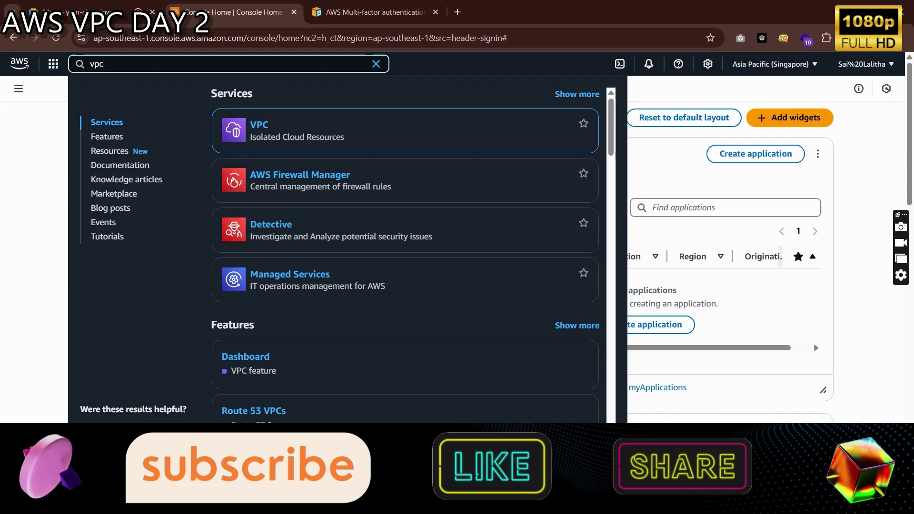
key("BackSpace")
key("BackSpace")
key("BackSpace")
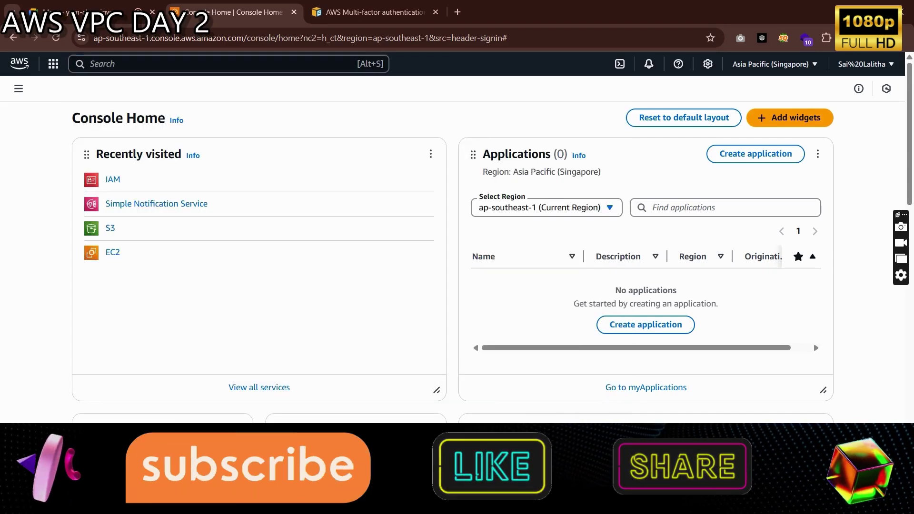
left_click(143, 63)
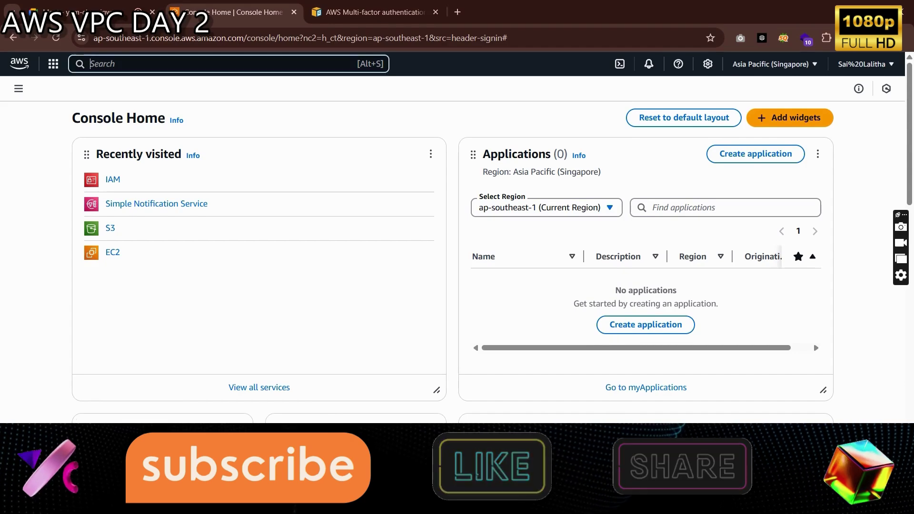
type("vpc")
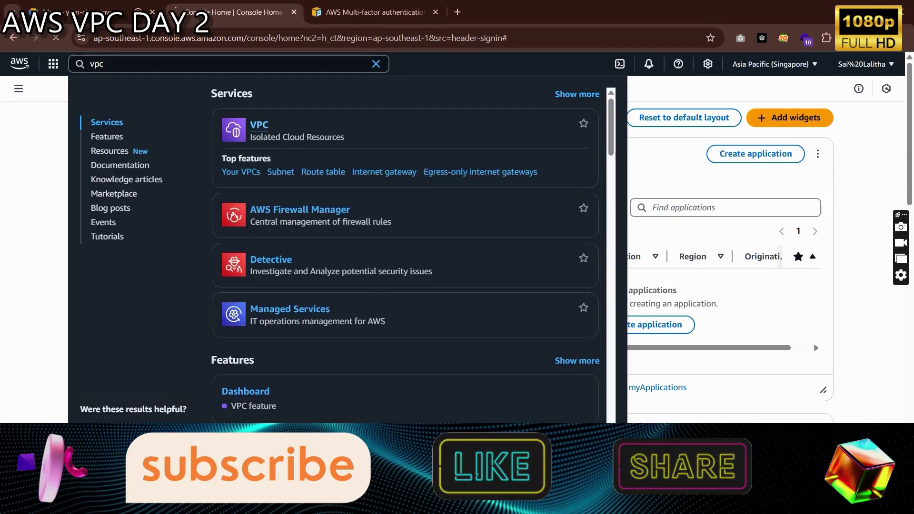
key("Return")
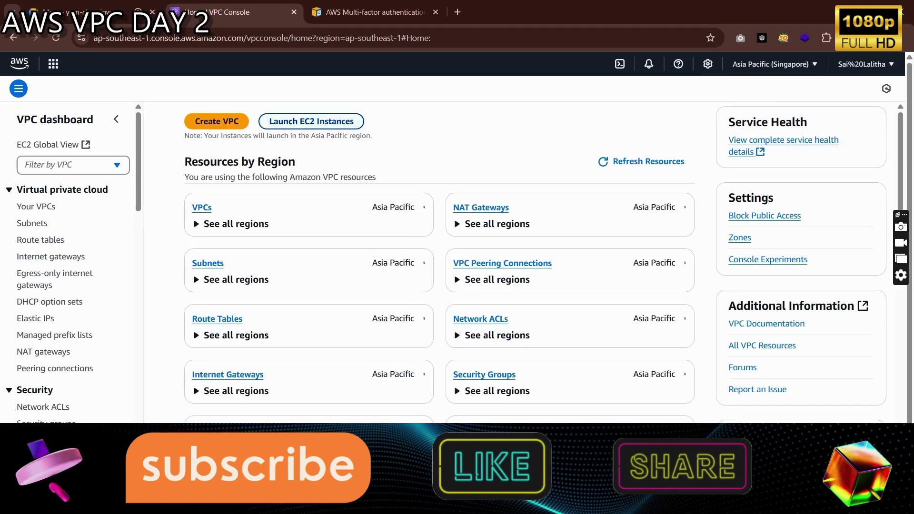
Step: Start a VPC only creation with name tag Custom_VPC and IPv4 CIDR block 28.0.0.0/16
left_click(217, 121)
left_click(67, 213)
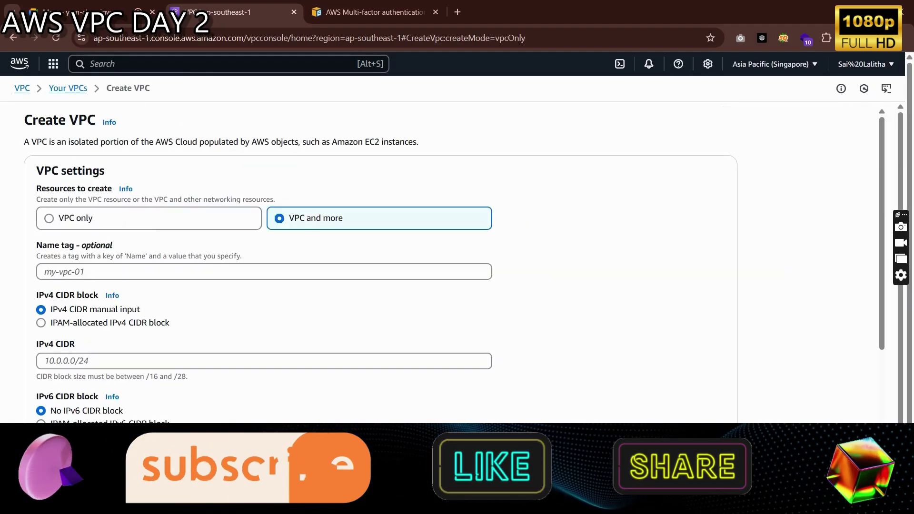
left_click(264, 271)
type("Custom_VPC")
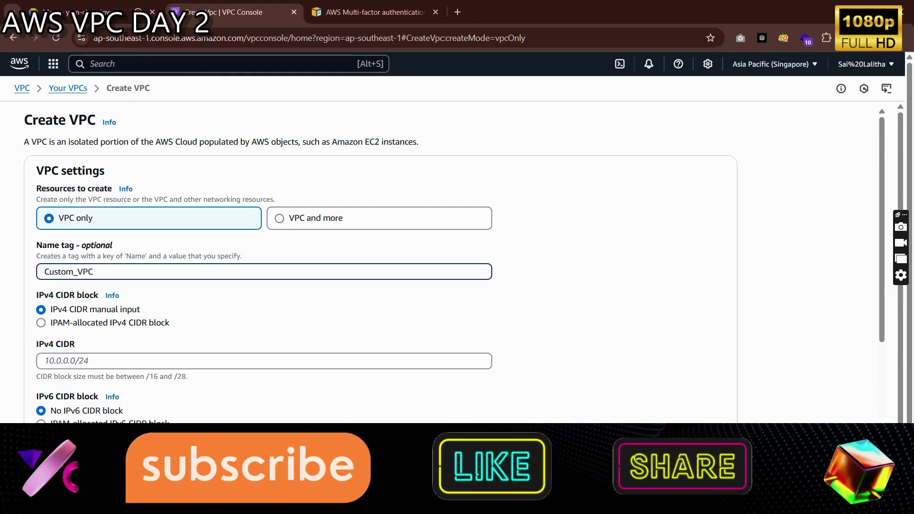
left_click(264, 361)
type("28.0.0.0/16")
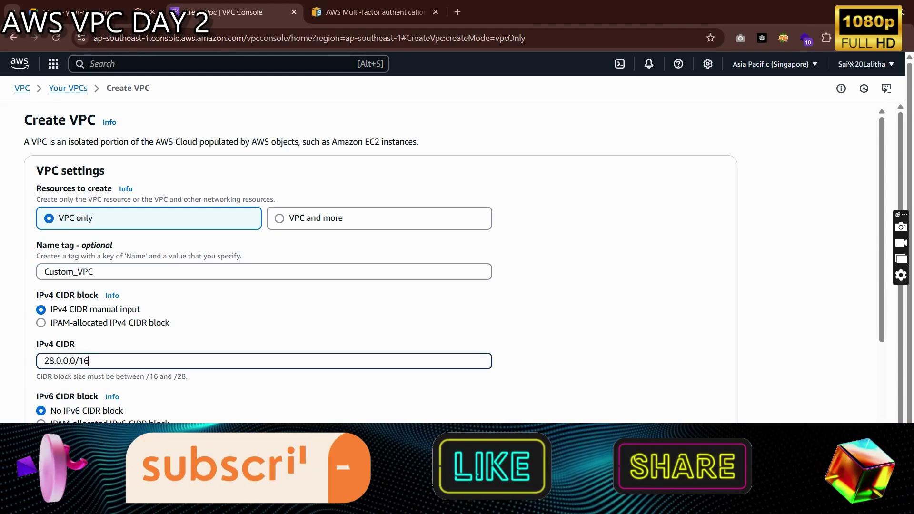